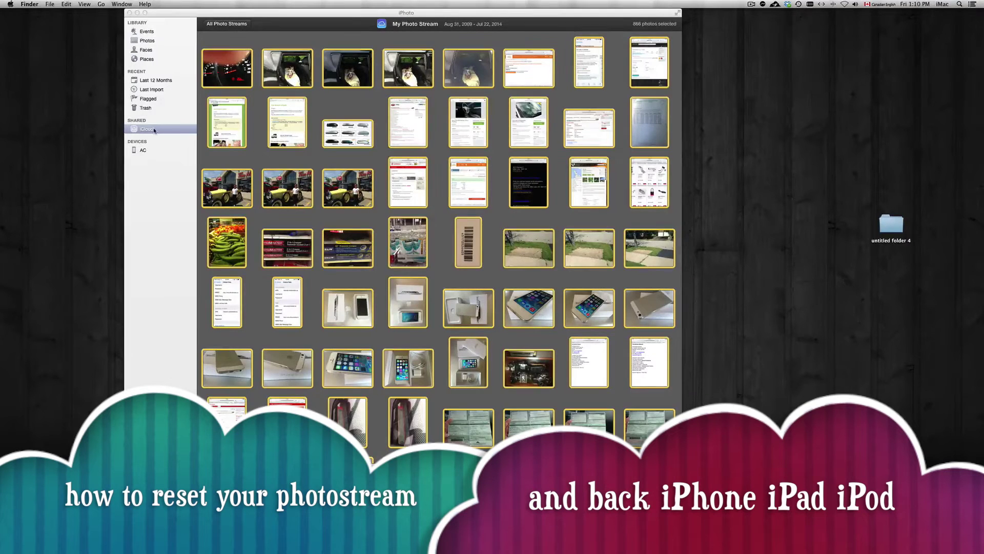
Bring iPhoto forward and return to the All Photo Streams overview with My Photo Stream deselected.
click(154, 130)
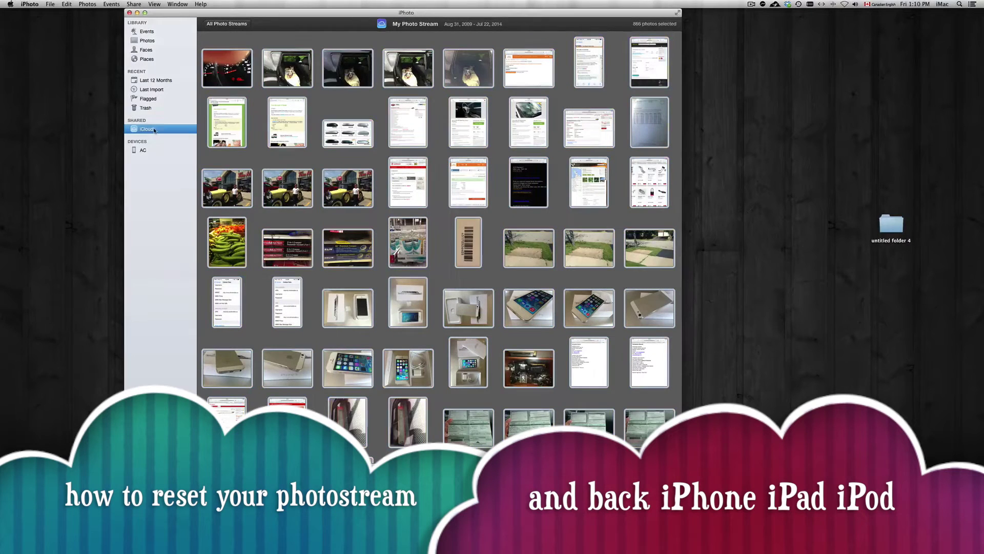
click(235, 25)
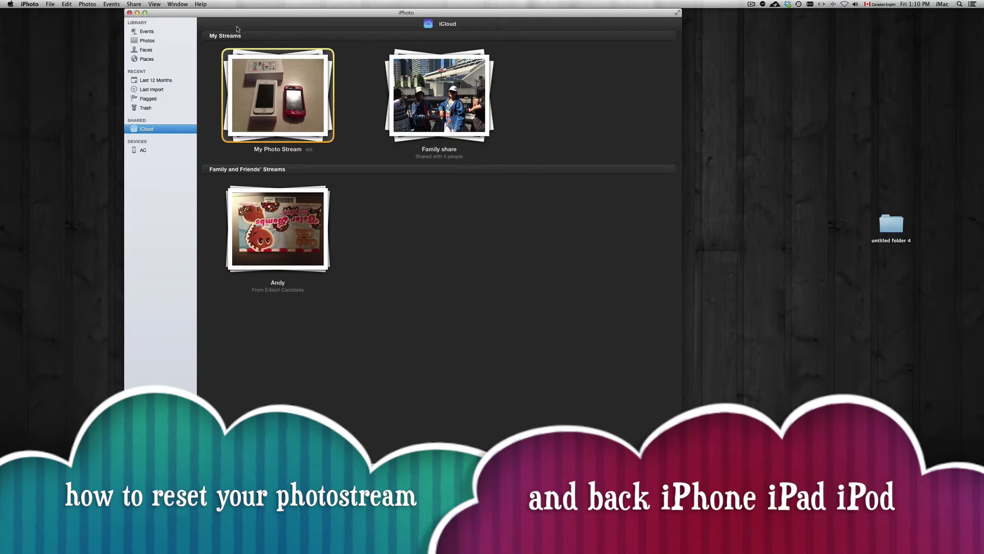
click(356, 84)
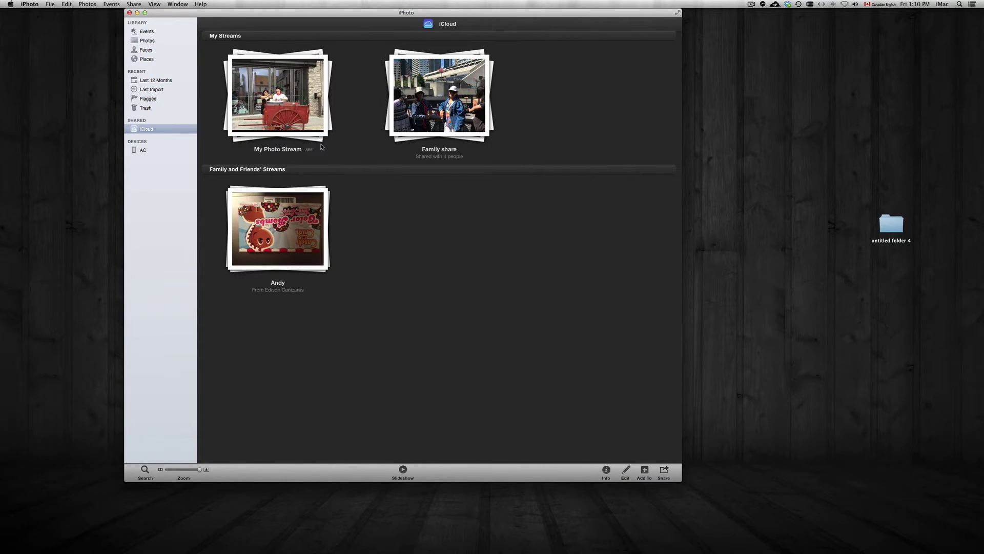
right_click(791, 104)
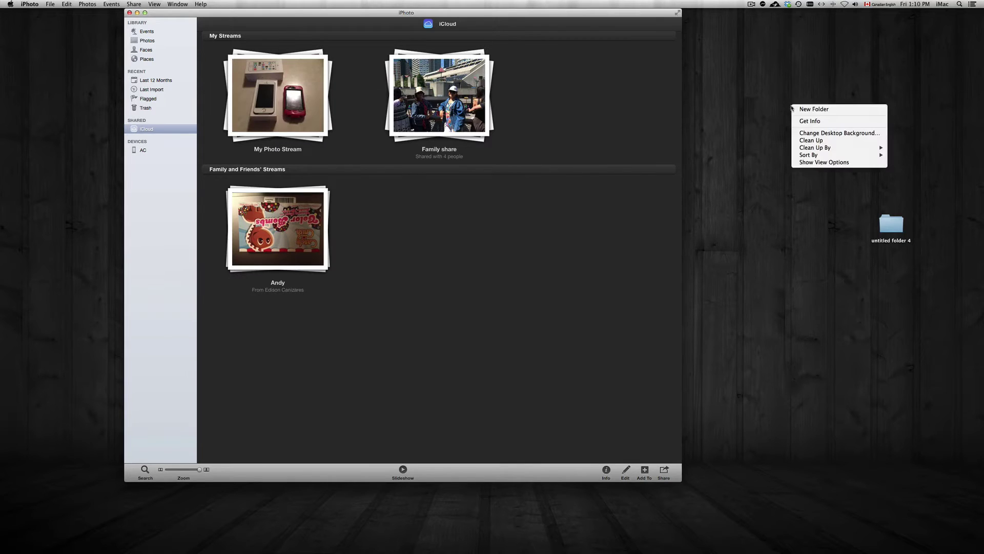
Create untitled folder 6 on the desktop and open its empty window on the right beside iPhoto.
click(818, 111)
click(814, 159)
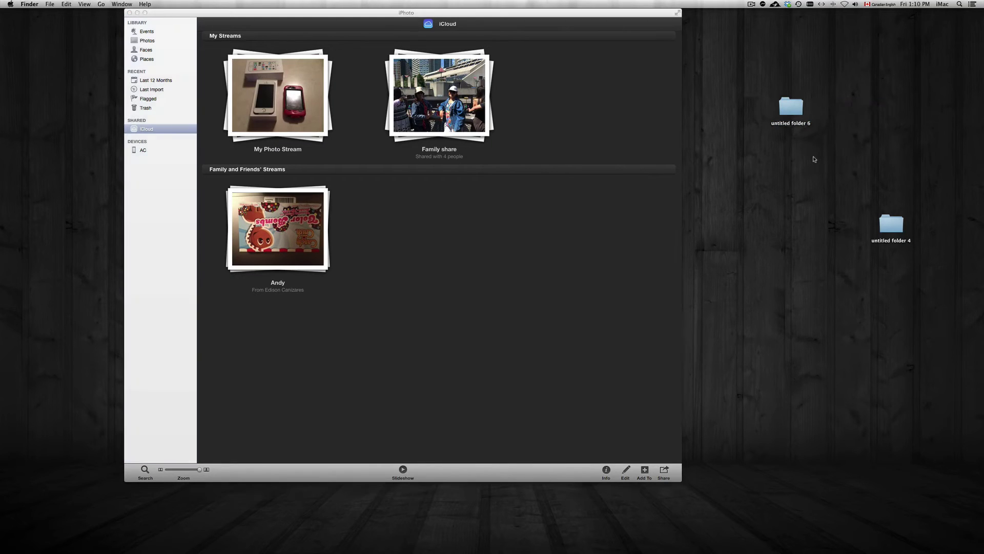
double_click(801, 109)
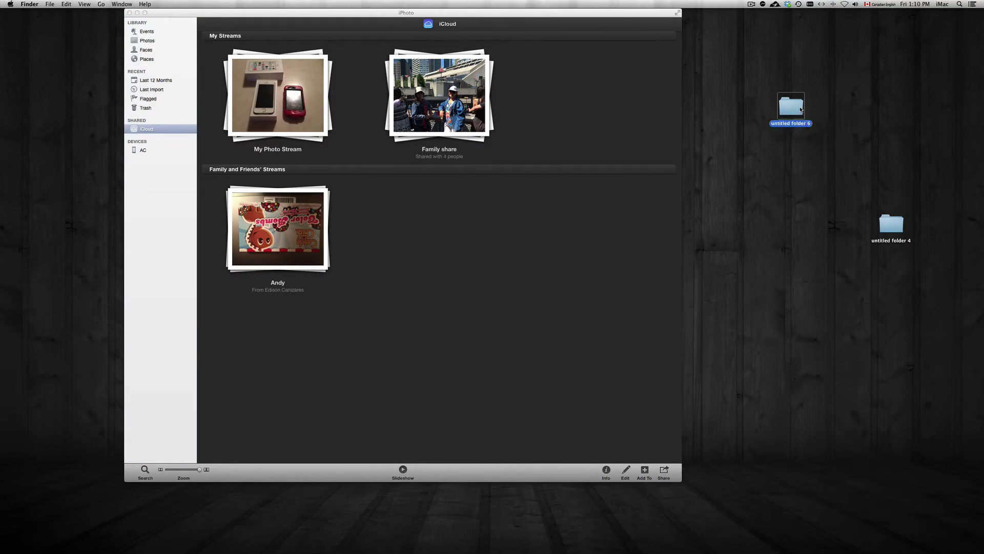
drag(560, 100, 831, 145)
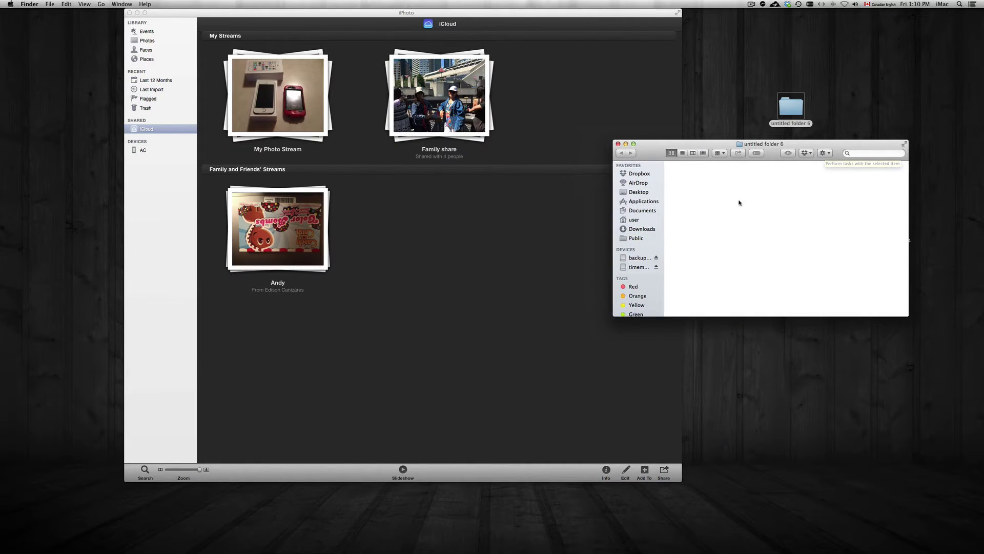
click(527, 16)
Search Spotlight for 'ip', then open My Photo Stream's 866 photos in iPhoto.
mouse_move(500, 551)
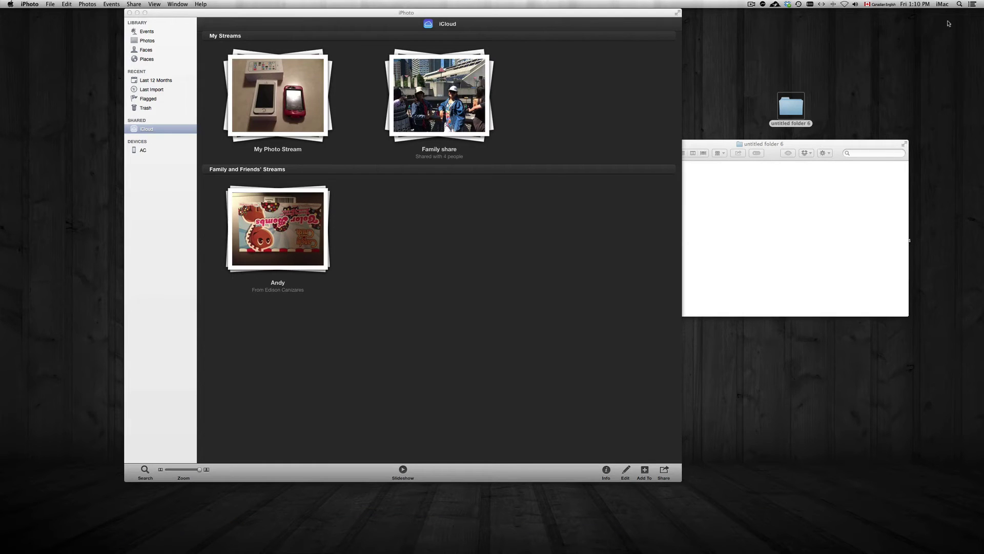
click(958, 5)
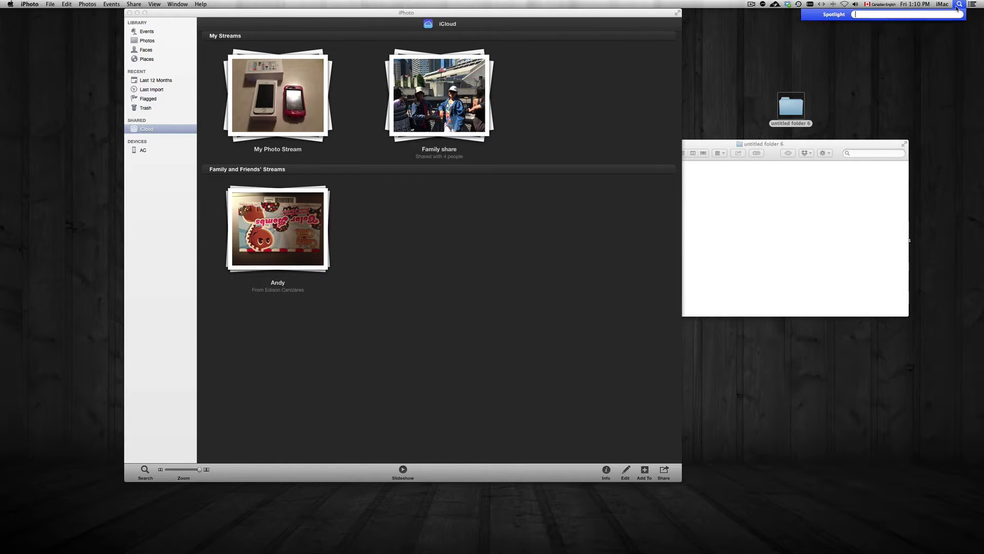
text(ip)
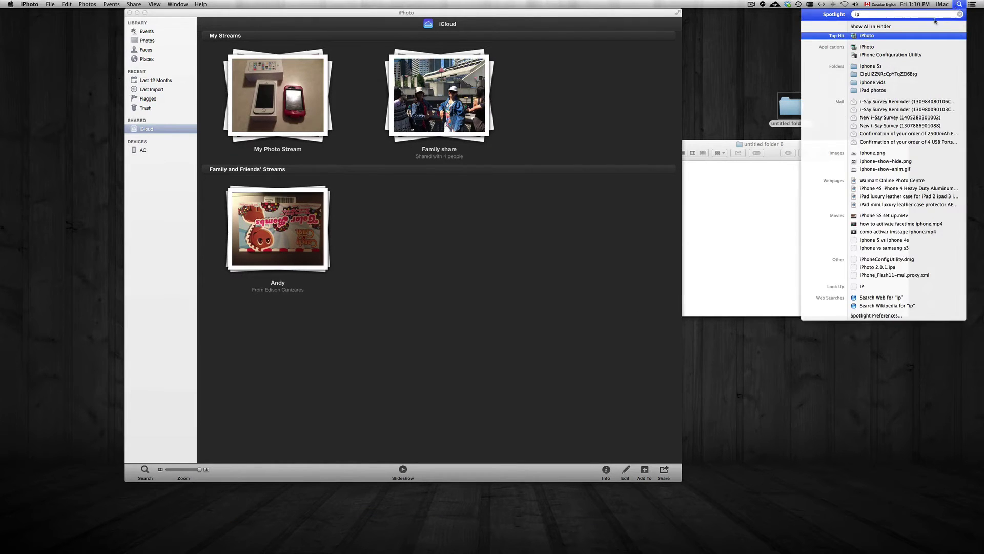
click(702, 66)
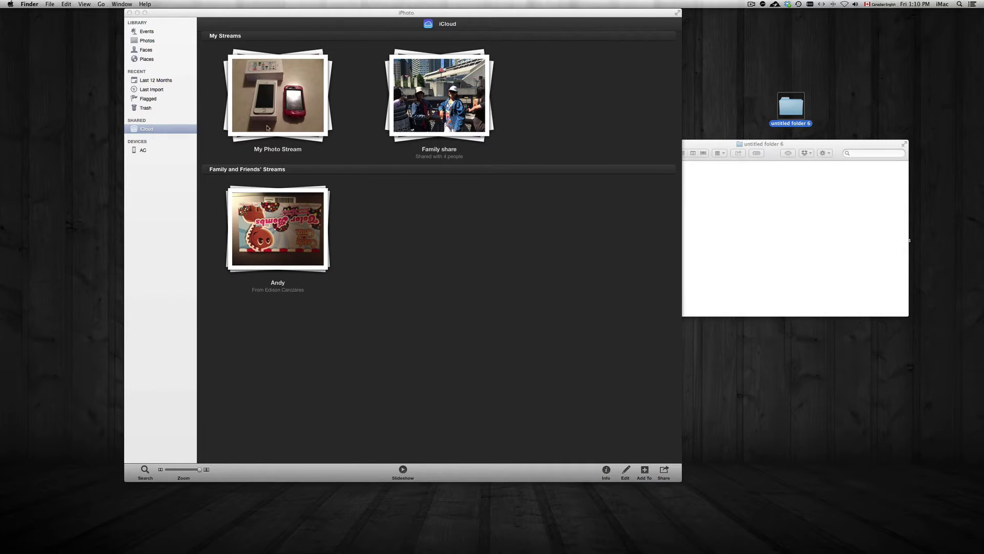
click(366, 224)
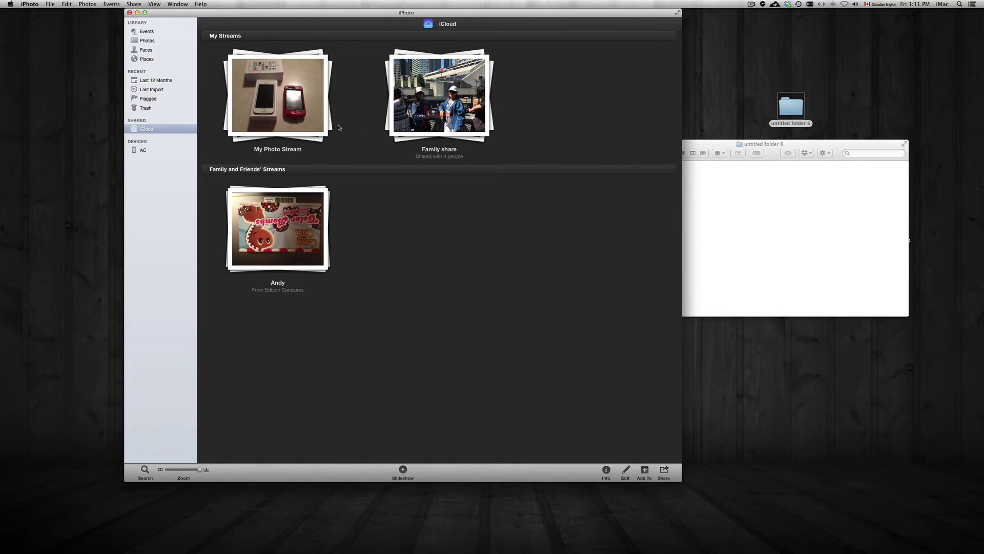
double_click(300, 99)
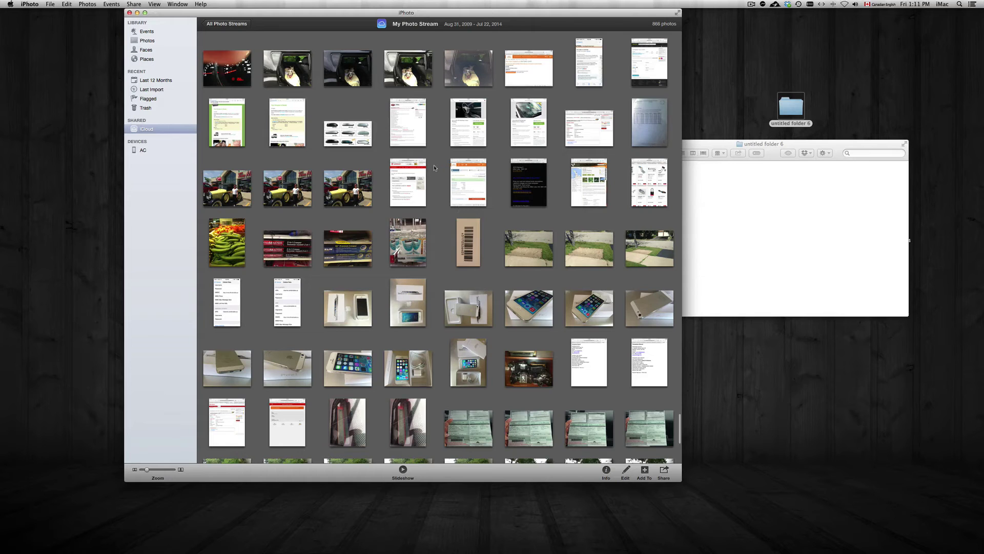
Select all 866 My Photo Stream photos and drag them into the untitled folder 6 window.
key(super+a)
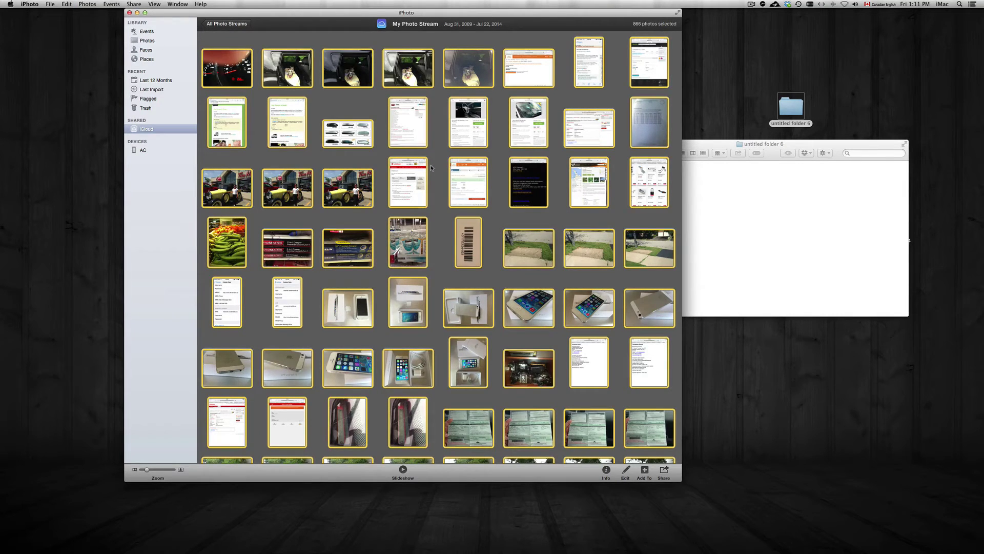
drag(762, 153, 799, 119)
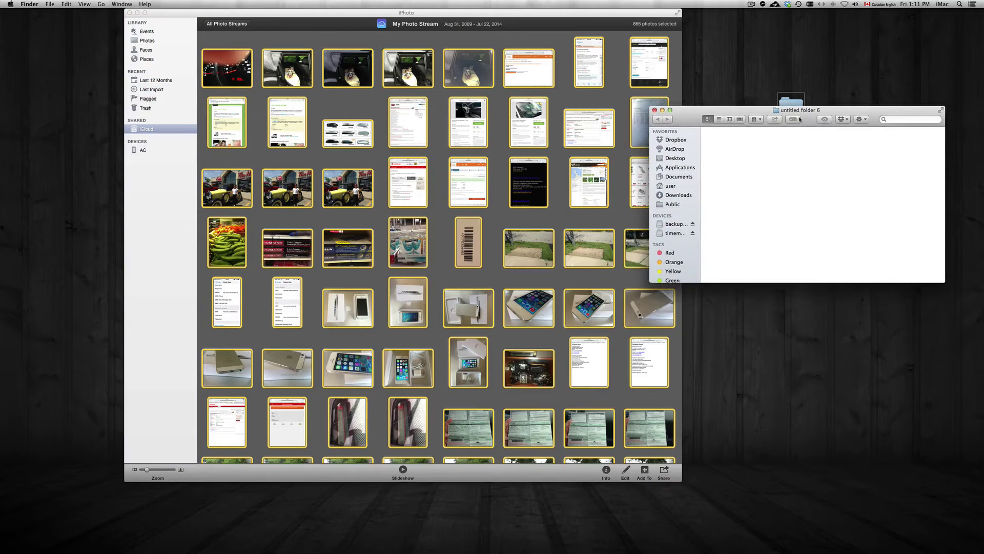
click(466, 190)
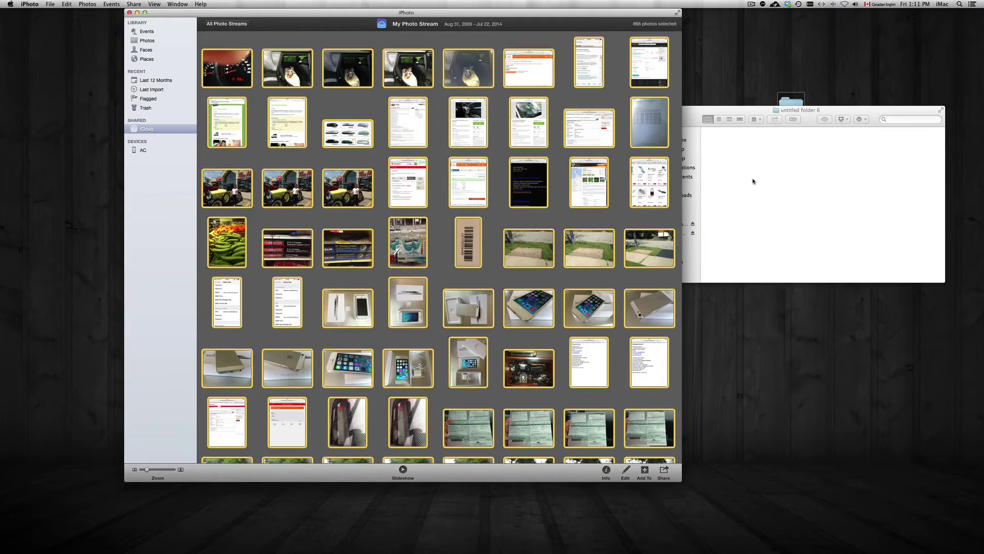
drag(527, 196, 787, 193)
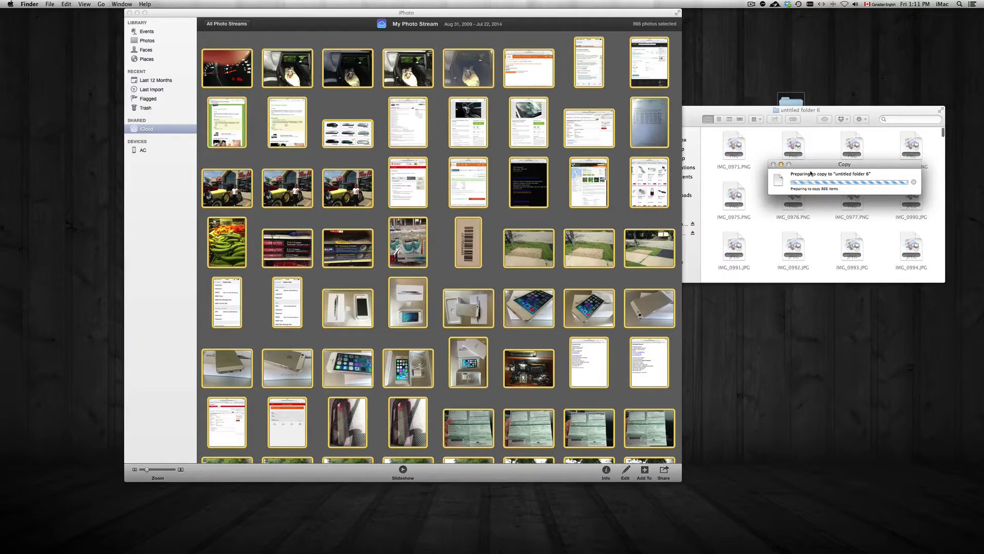
Let the photo copy into untitled folder 6 finish, keeping the progress box out of the way.
drag(829, 165, 754, 47)
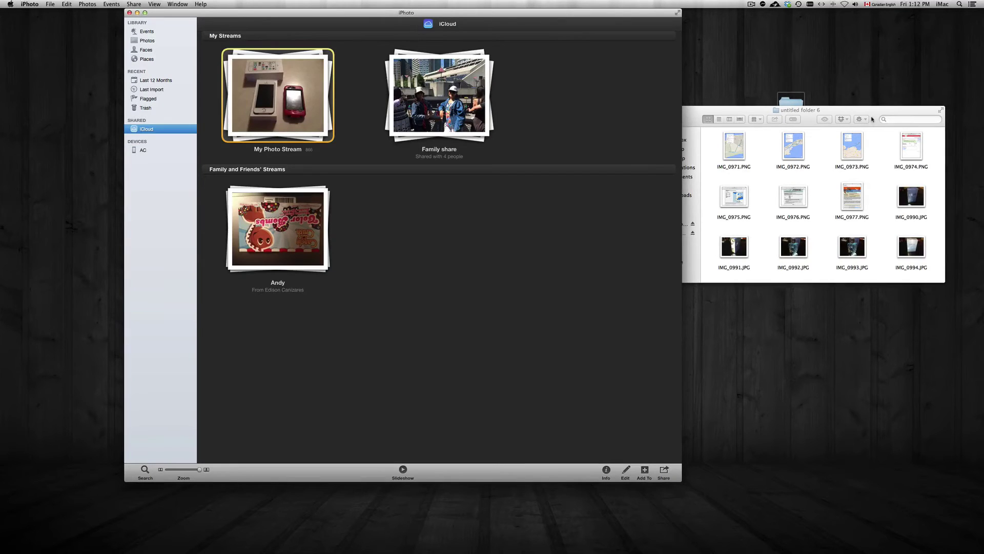
drag(872, 119, 875, 77)
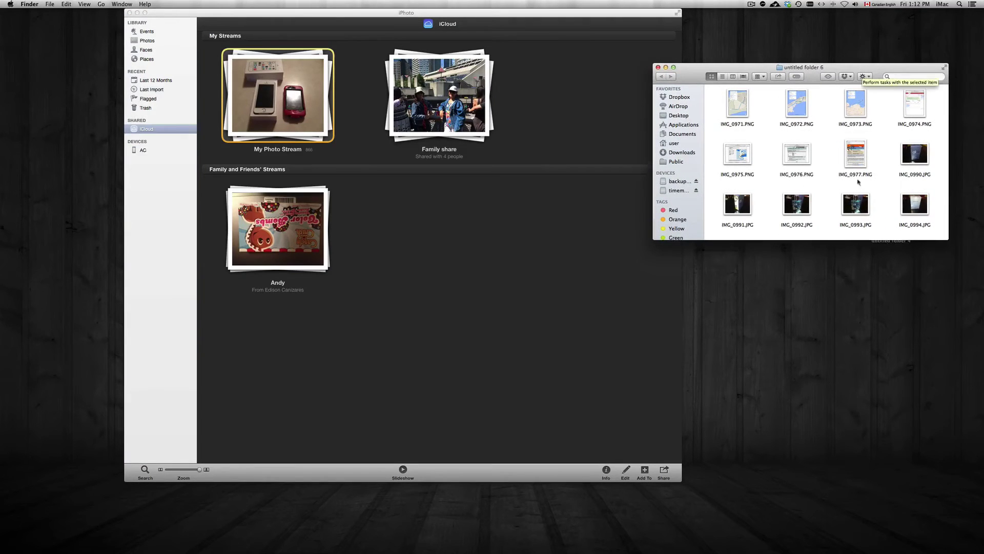
Verify the copied photos run to IMG_5627, close the folder window, and move its icon lower.
drag(944, 237, 939, 452)
scroll(882, 273, down, 10)
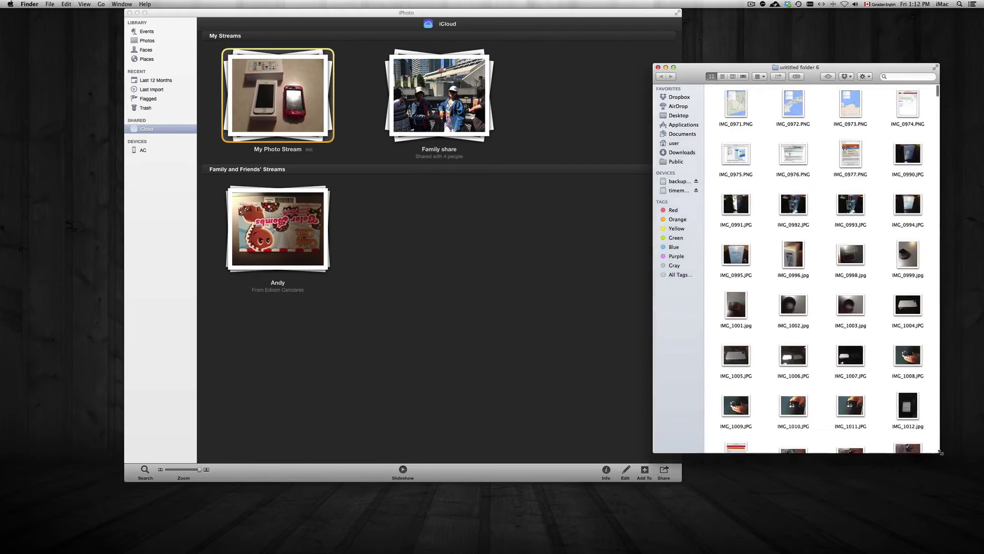
scroll(881, 272, up, 1)
scroll(881, 272, down, 20)
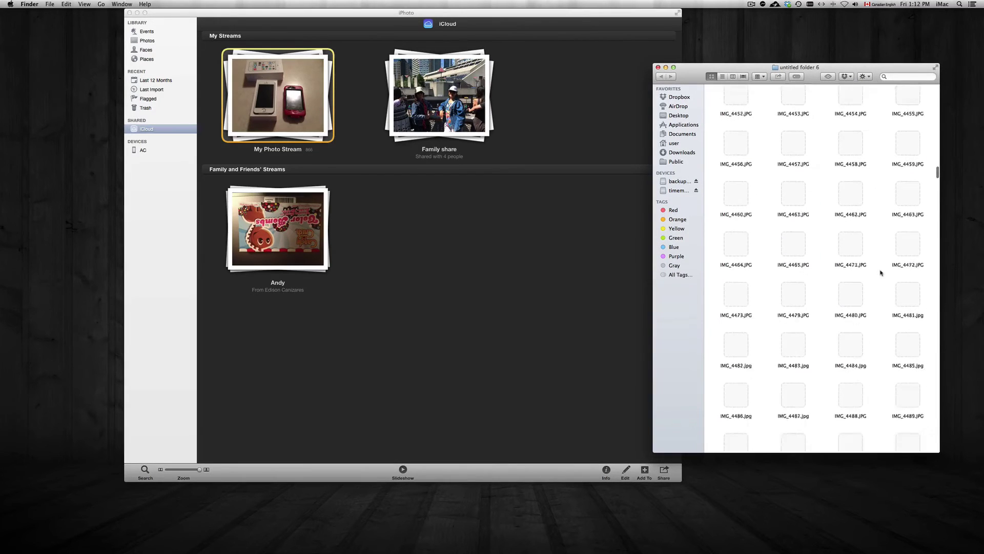
scroll(882, 272, down, 15)
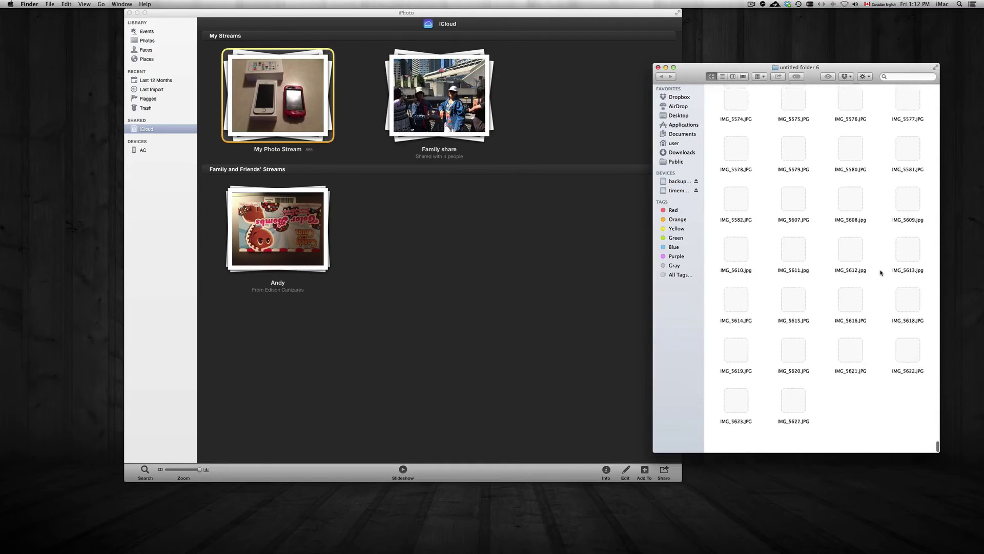
click(659, 68)
drag(790, 111, 807, 168)
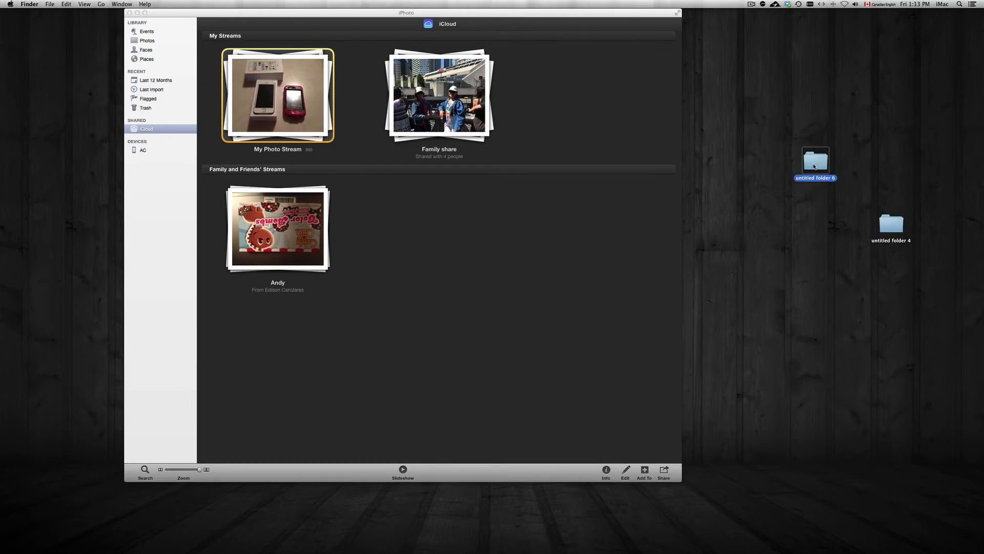
Reopen My Photo Stream and select all 866 photos with Cmd+A.
click(803, 110)
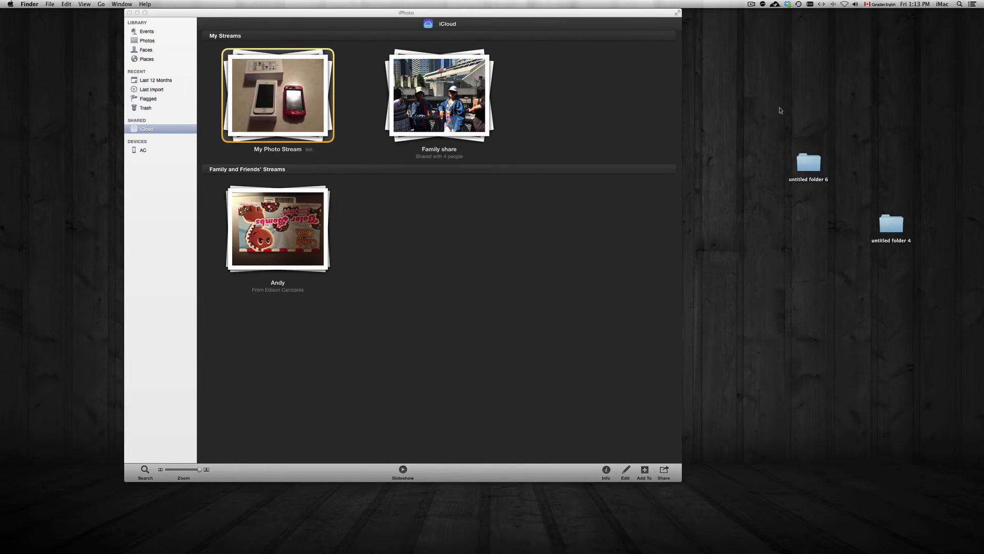
double_click(307, 121)
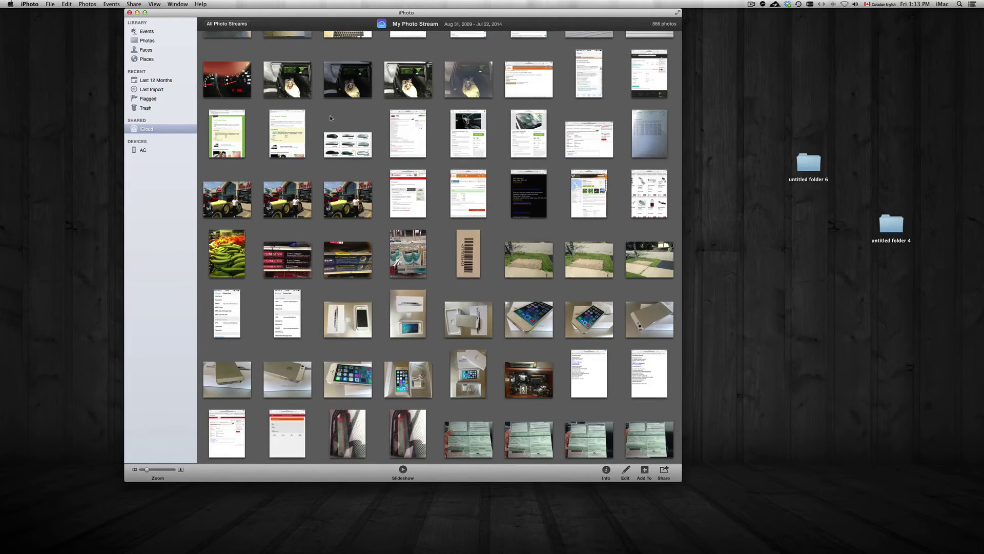
key(super+a)
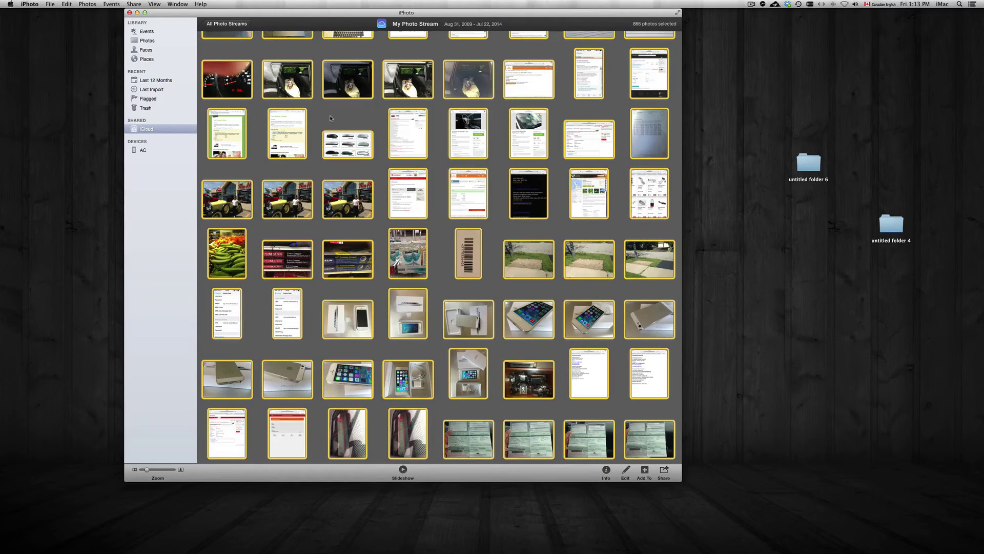
click(67, 4)
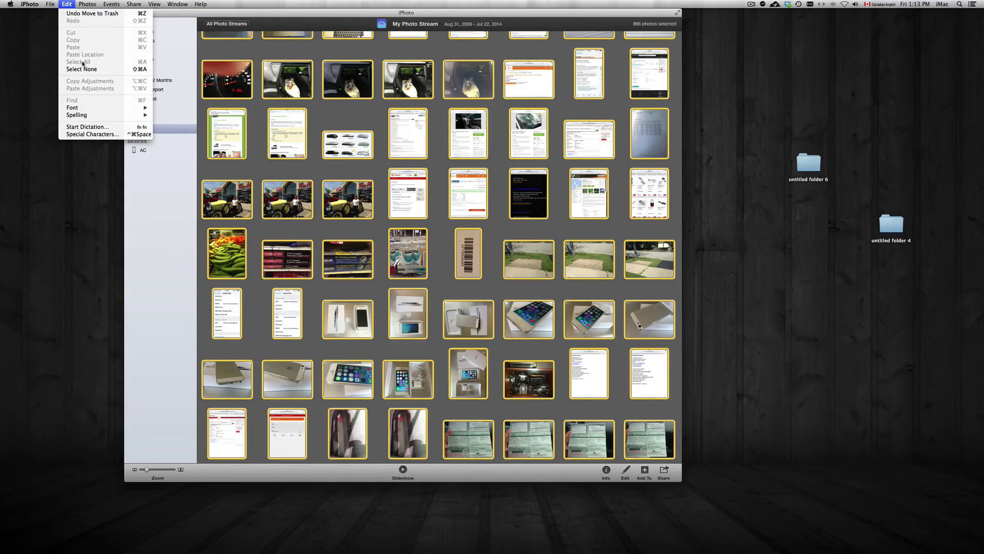
click(347, 118)
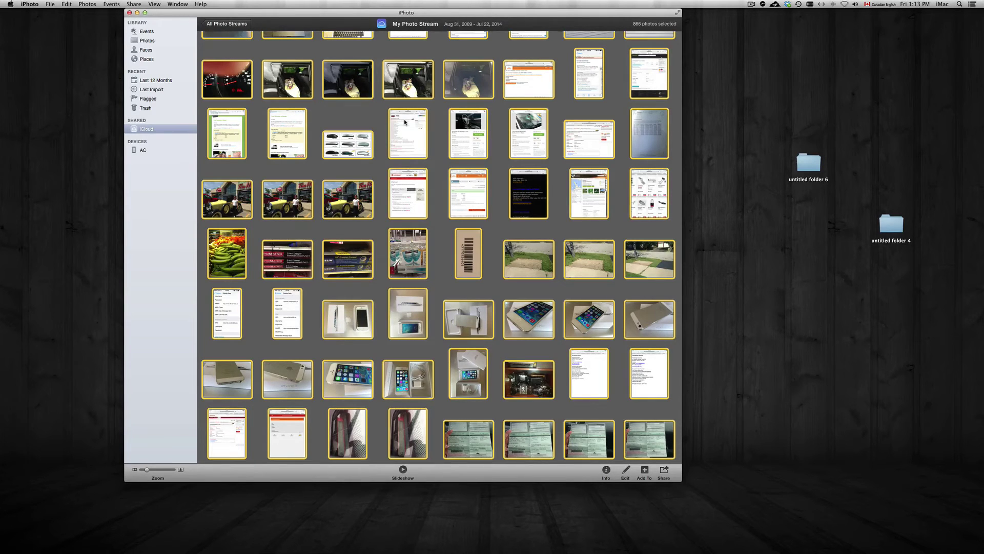
right_click(405, 122)
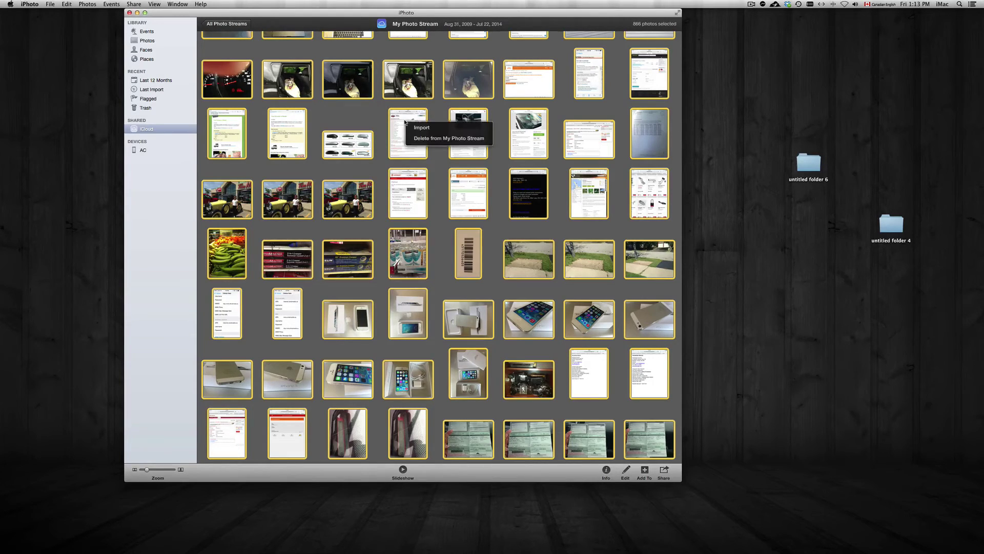
Delete all selected photos from My Photo Stream and confirm with Delete Photos.
click(426, 139)
click(468, 55)
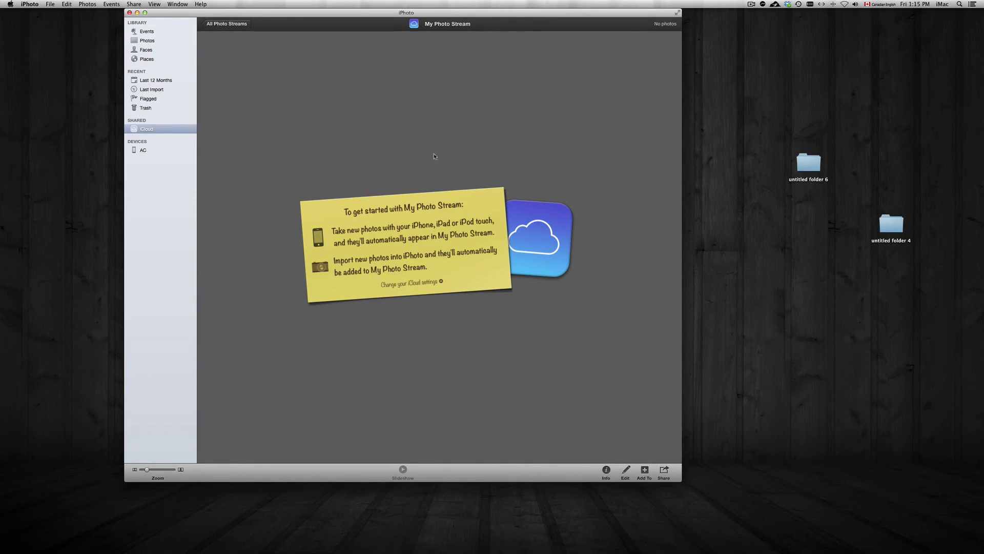
Open My Photo Stream twice to confirm it shows No photos, ending on the All Photo Streams overview.
click(215, 27)
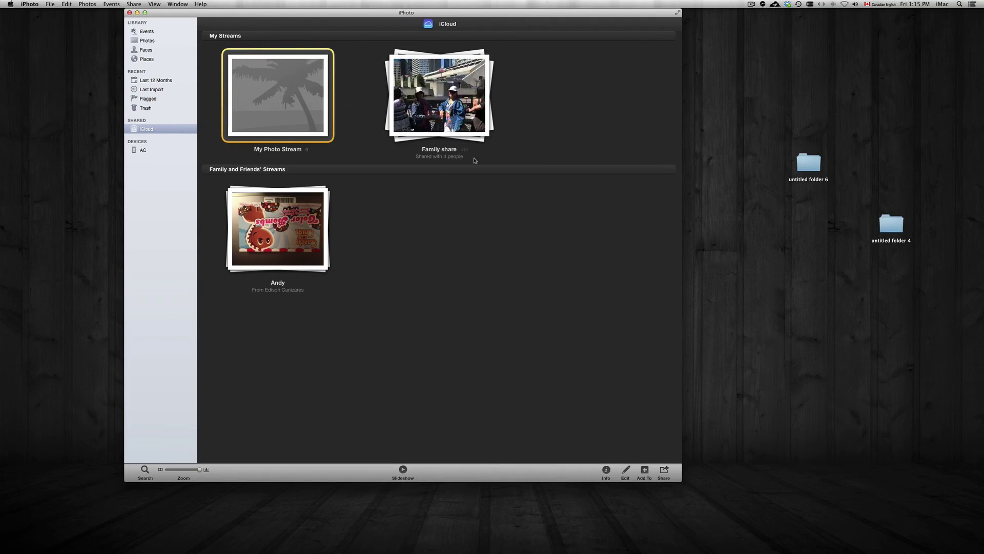
double_click(307, 107)
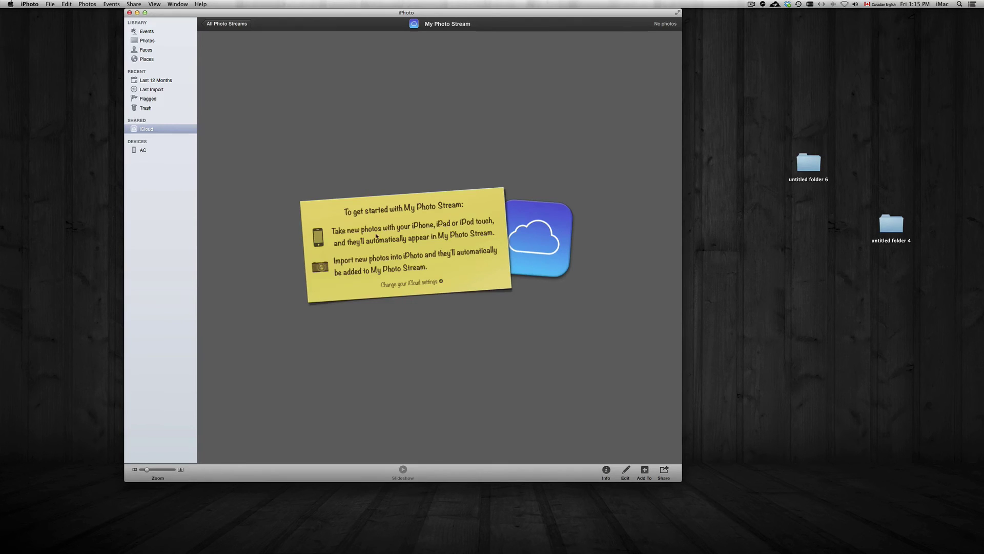
click(236, 26)
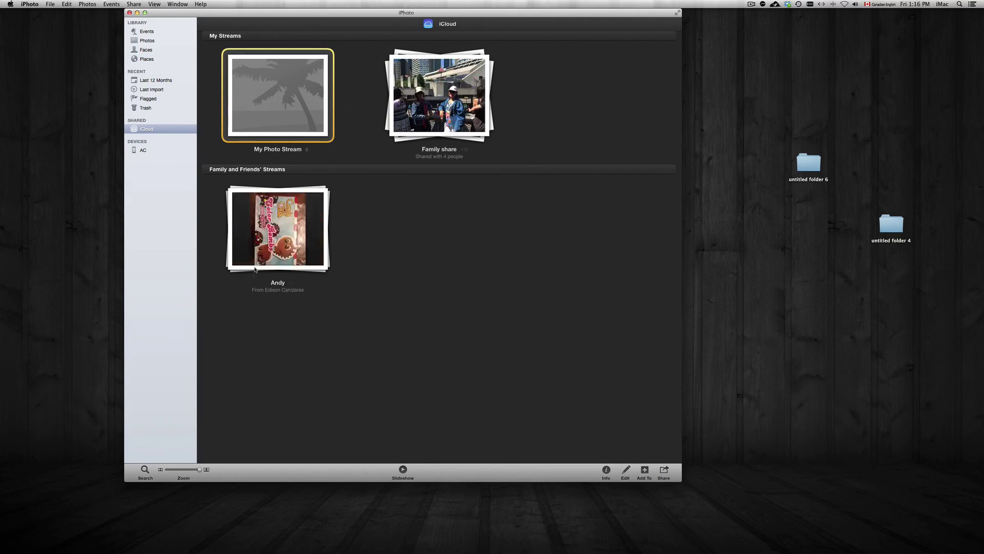
double_click(281, 106)
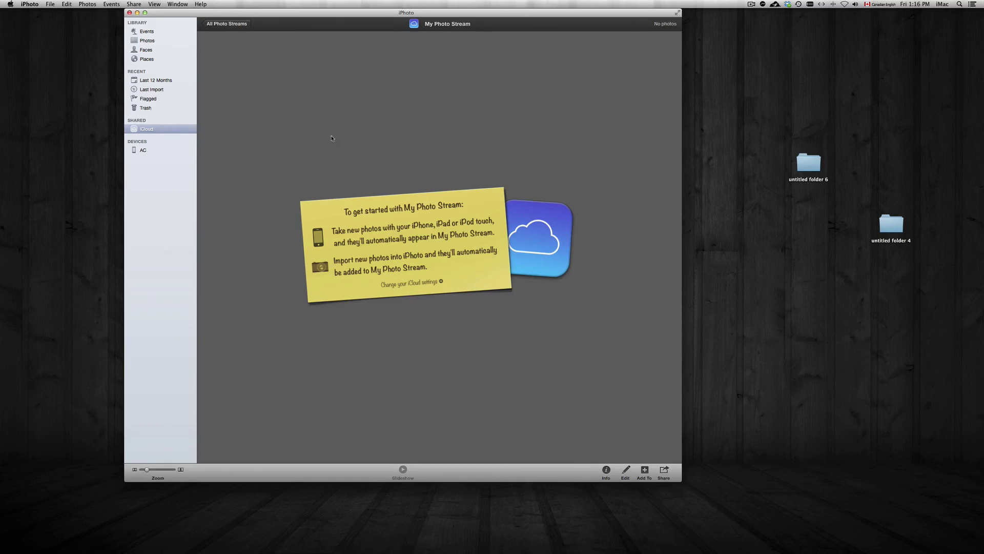
click(227, 24)
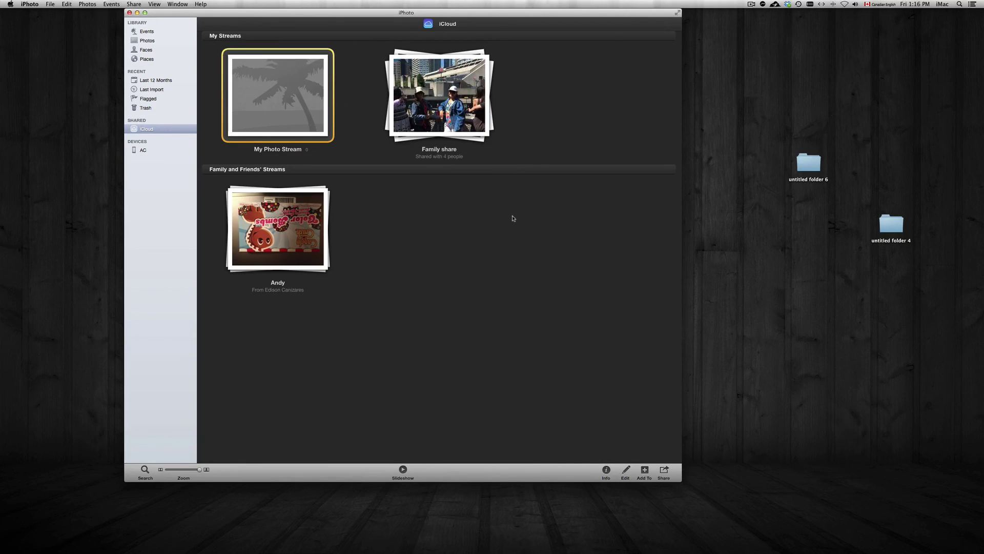